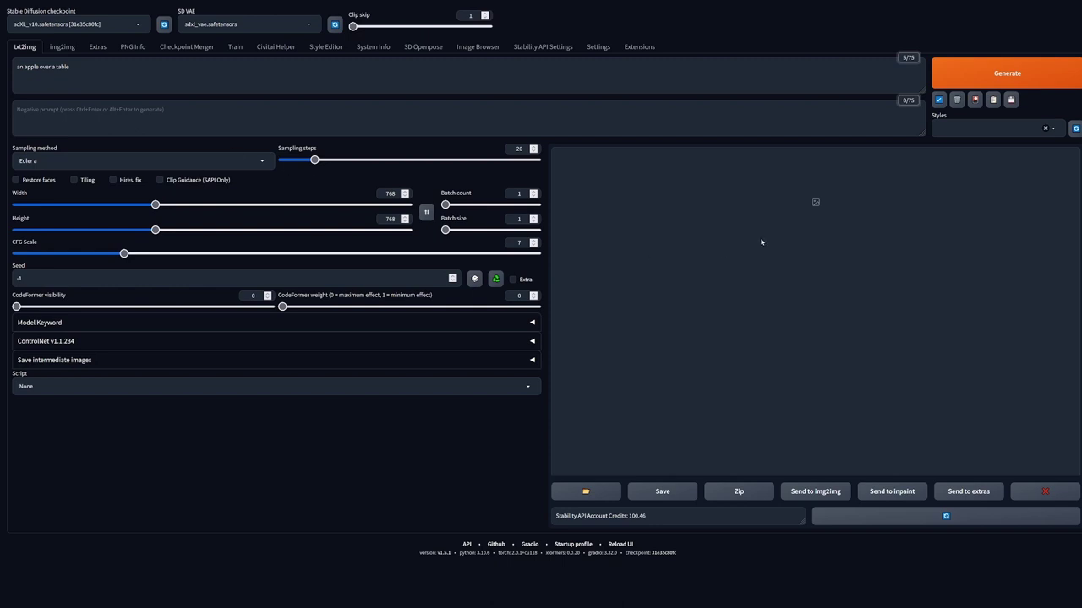
# Generate an image from "an apple over a table", and another from the prompt changed to "an apple under a table"
pyautogui.click(967, 79)
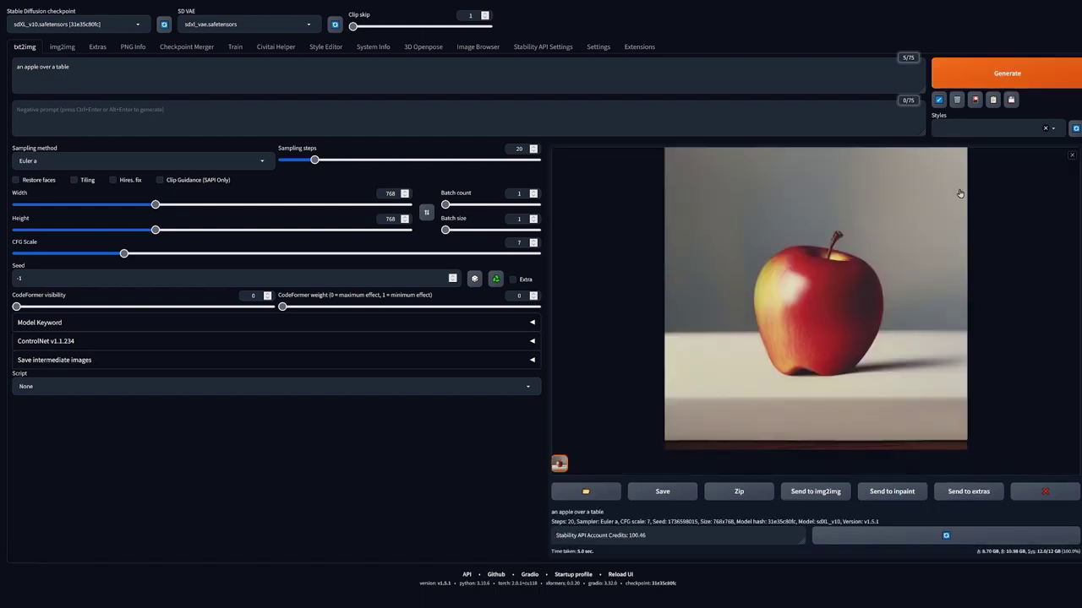
pyautogui.click(42, 66)
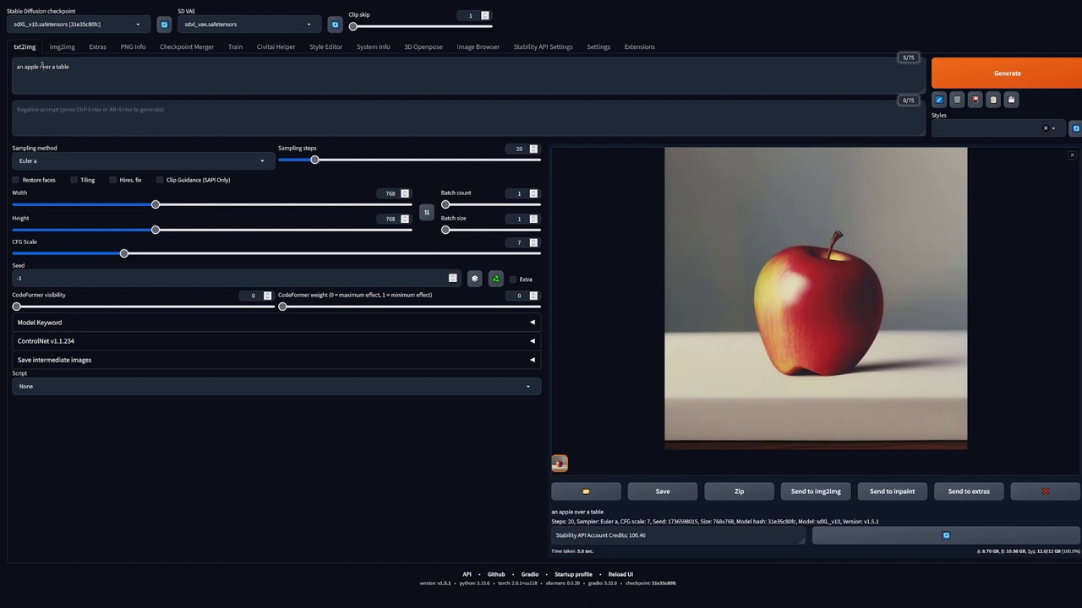
pyautogui.doubleClick(43, 66)
pyautogui.write('under')
pyautogui.write('r')
pyautogui.click(1009, 76)
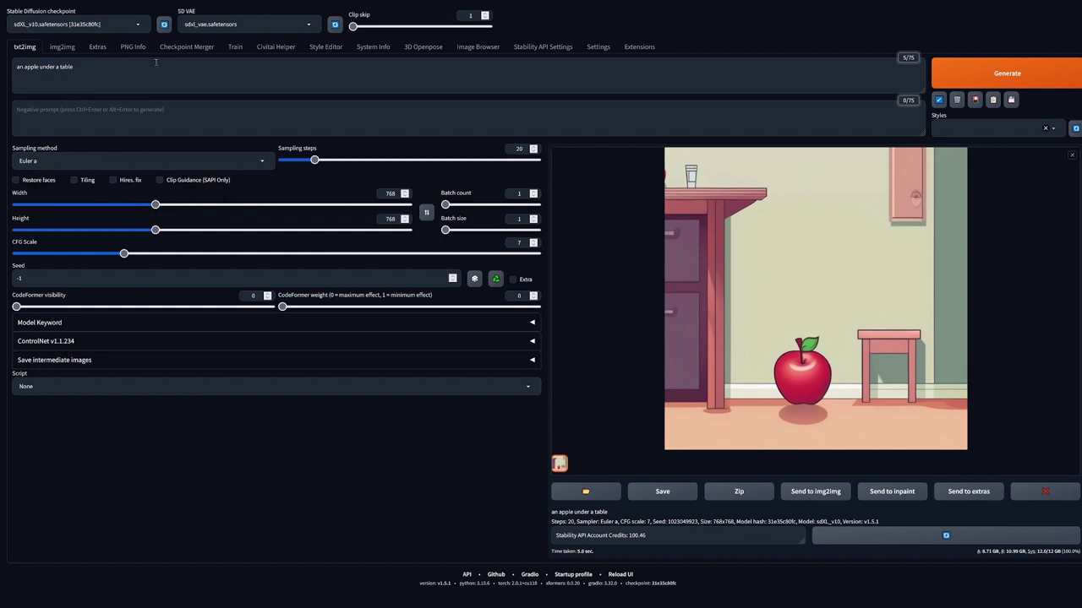
# Replace the prompt with "a table over an apple" and generate the image
pyautogui.click(94, 68)
pyautogui.hotkey('ctrl', 'a')
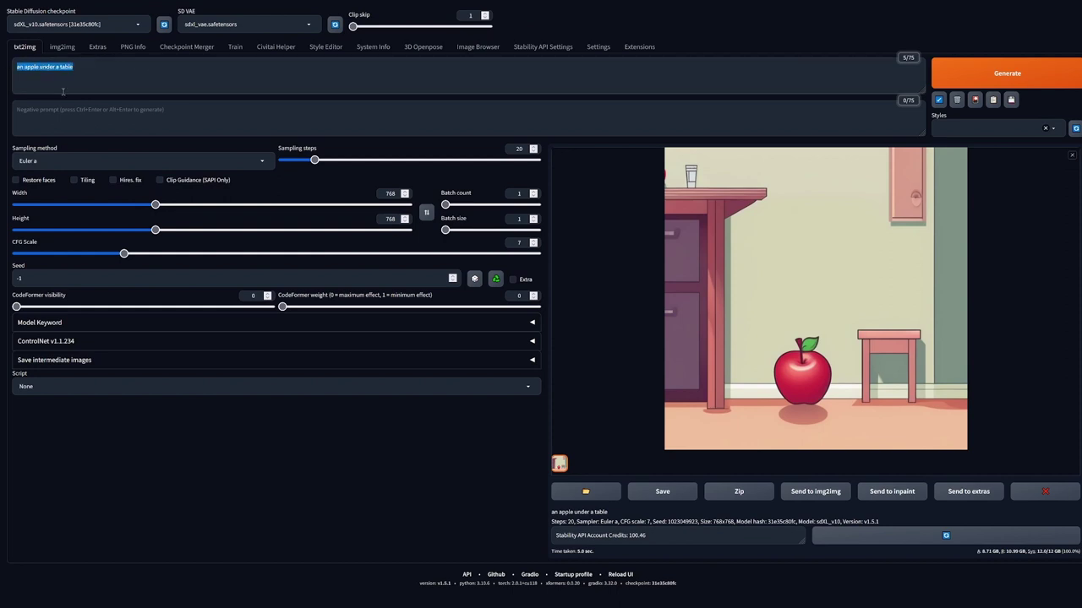
pyautogui.write('a table over an ap')
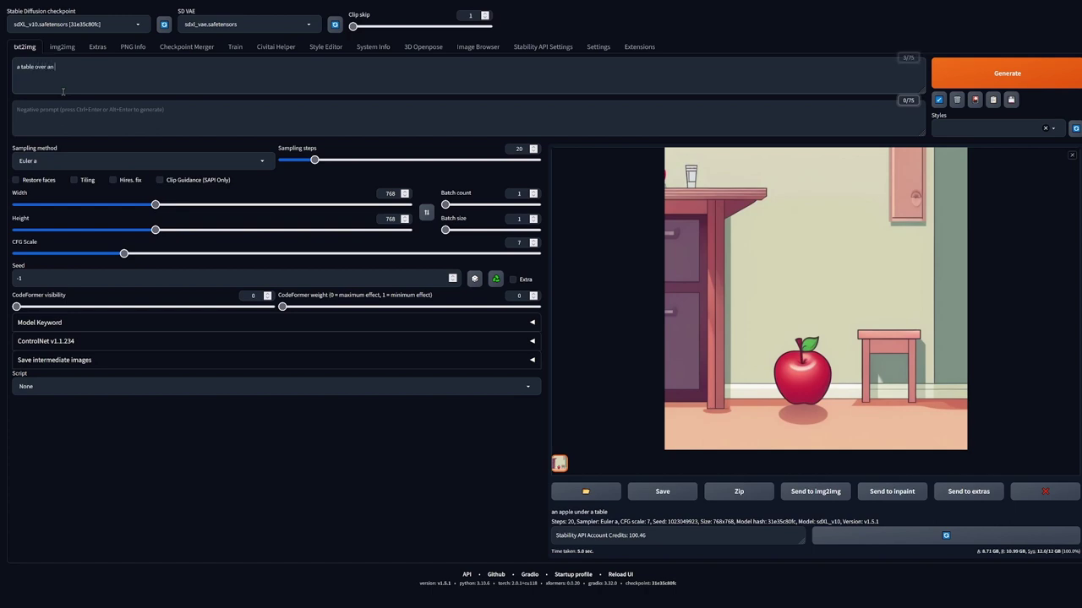
pyautogui.write('ple')
pyautogui.press('BackSpace')
pyautogui.press('BackSpace')
pyautogui.press('BackSpace')
pyautogui.write('pple')
pyautogui.click(1013, 75)
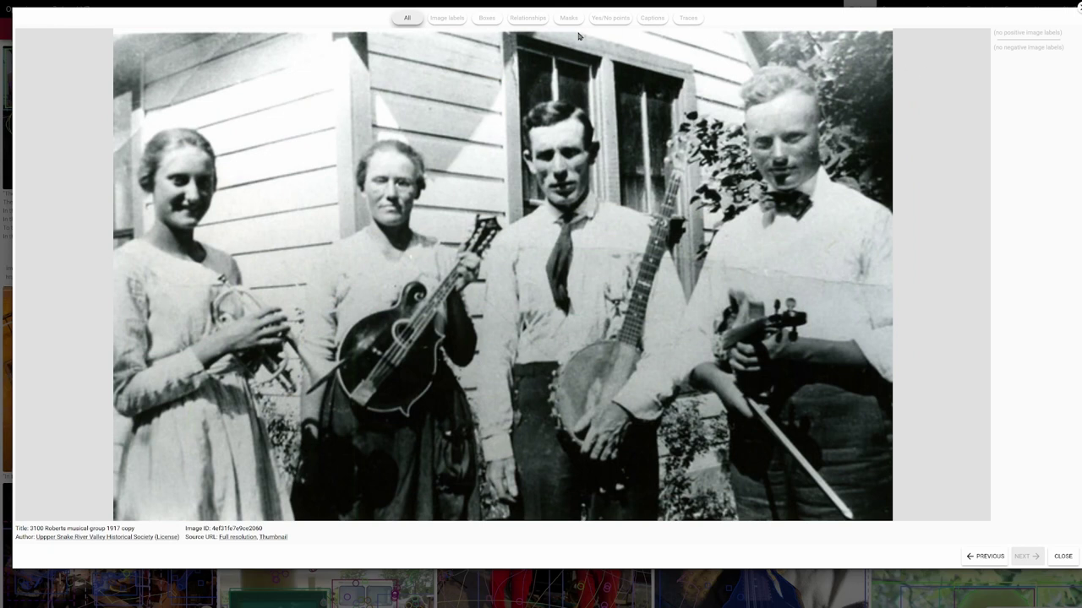
# In the Open Images dataset viewer, examine the musical group photo's image labels, boxes and relationships separately
pyautogui.click(447, 19)
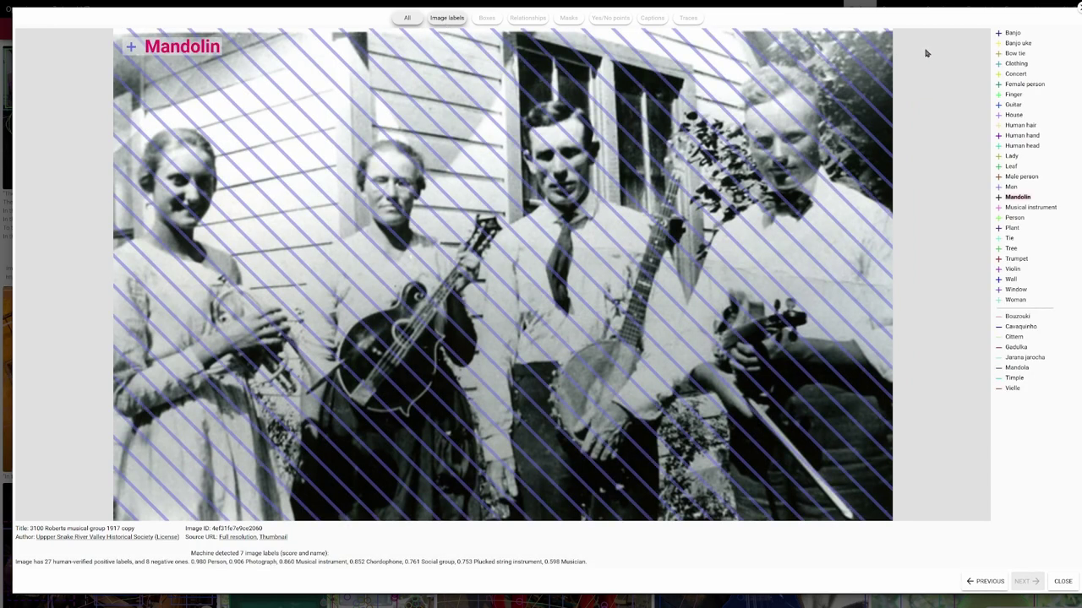
pyautogui.click(1011, 53)
pyautogui.click(446, 18)
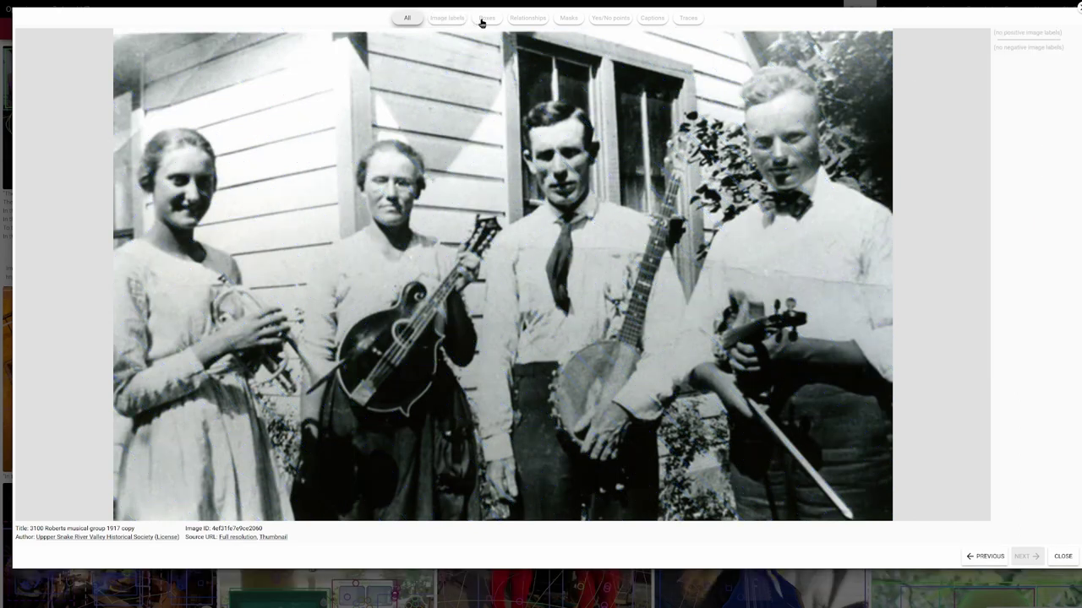
pyautogui.click(483, 20)
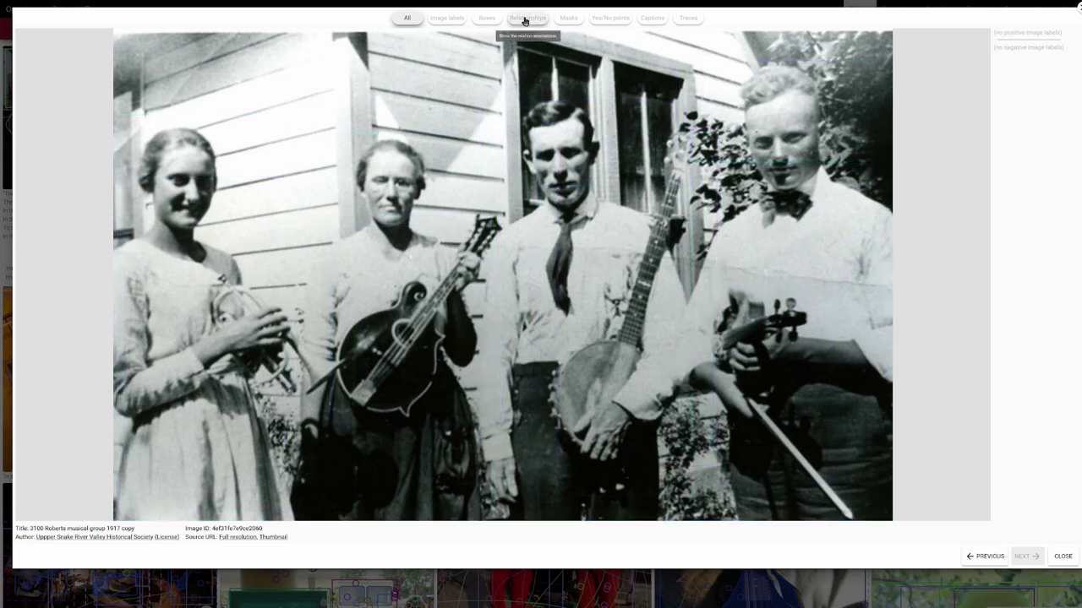
pyautogui.click(525, 21)
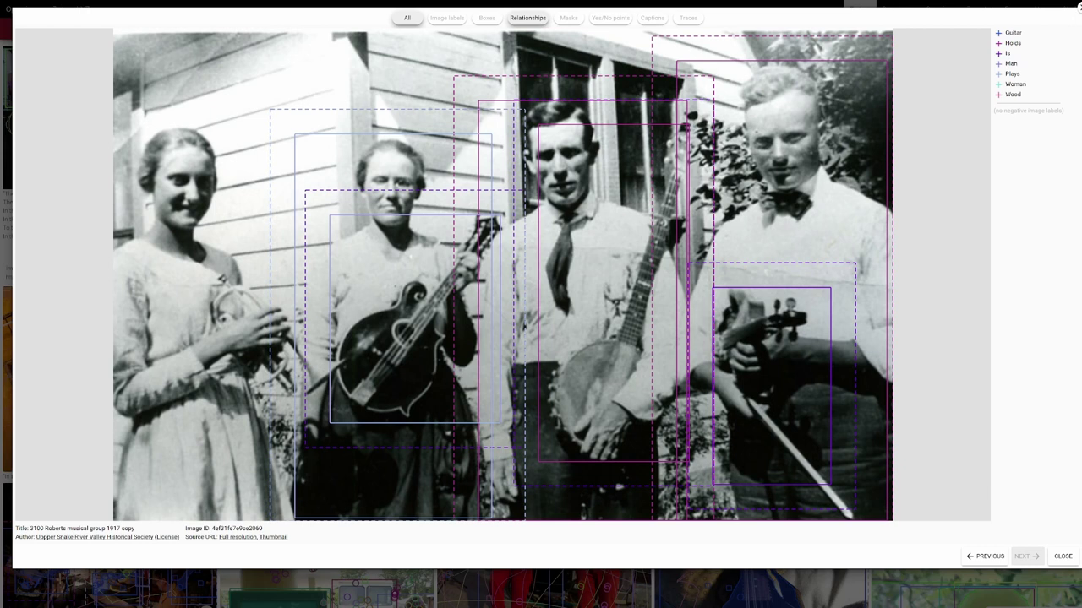
pyautogui.click(530, 20)
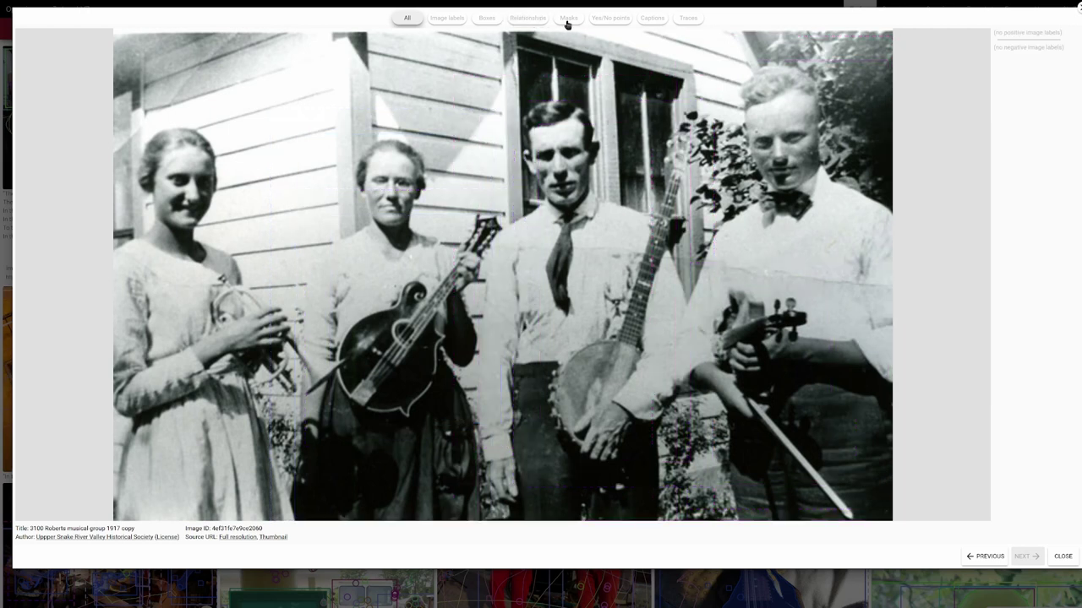
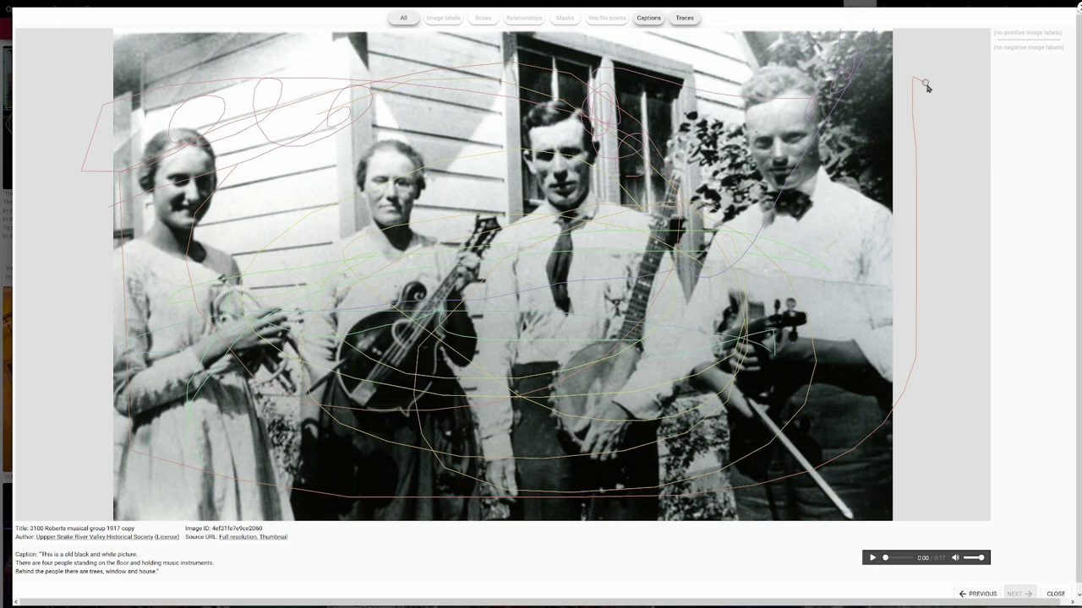
# Play the musical group photo's spoken caption to follow its traces and the caption text
pyautogui.click(873, 560)
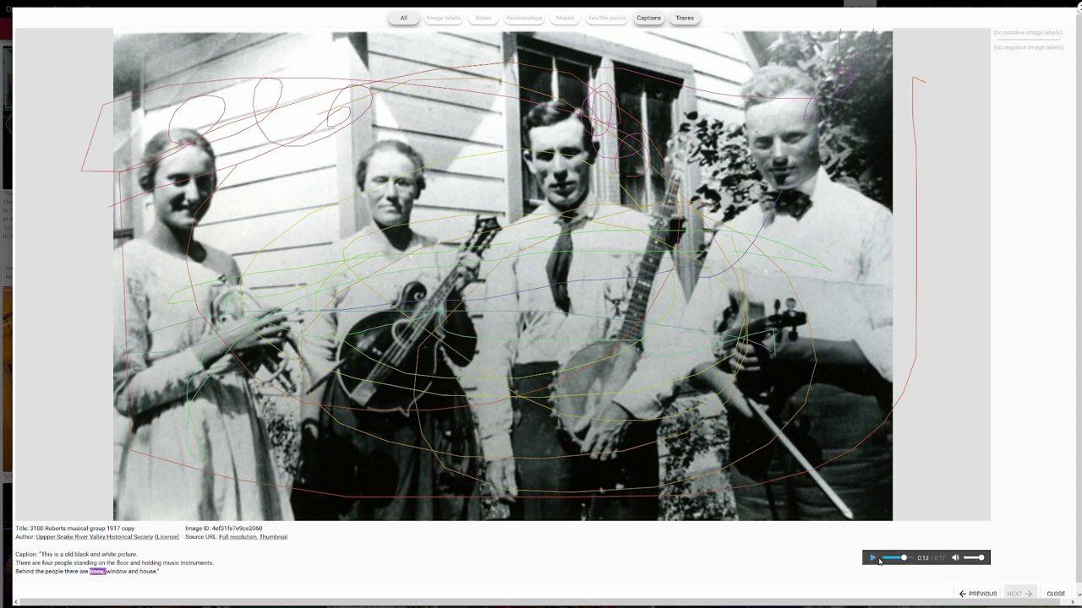
pyautogui.click(873, 559)
pyautogui.click(872, 558)
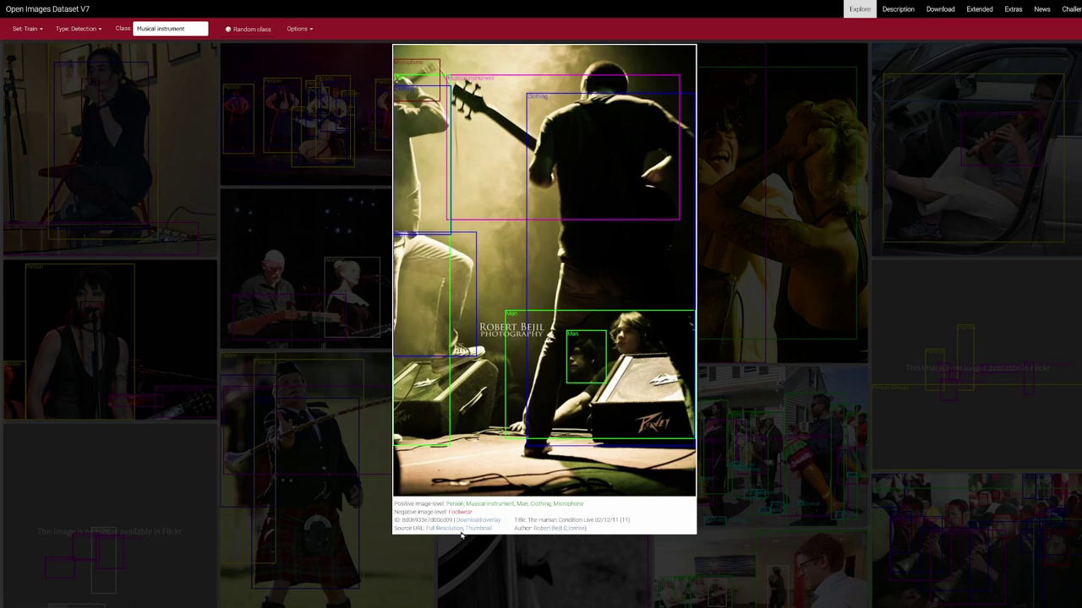
# Open the concert photo's Flickr page from the dataset, highlight its title and follow the link to its licence
pyautogui.click(517, 521)
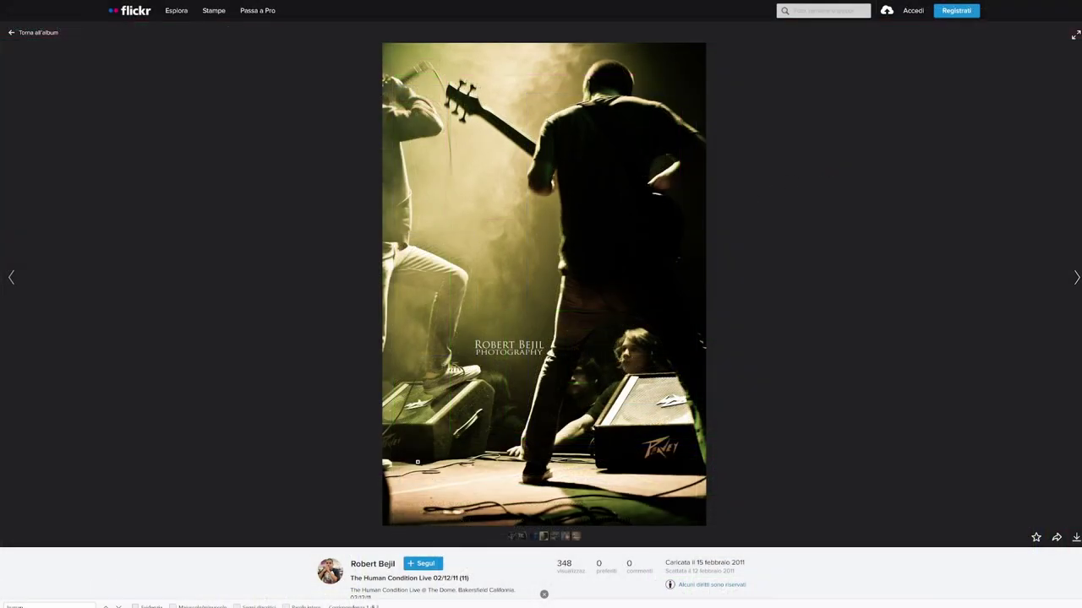
pyautogui.moveTo(354, 579); pyautogui.dragTo(477, 581)
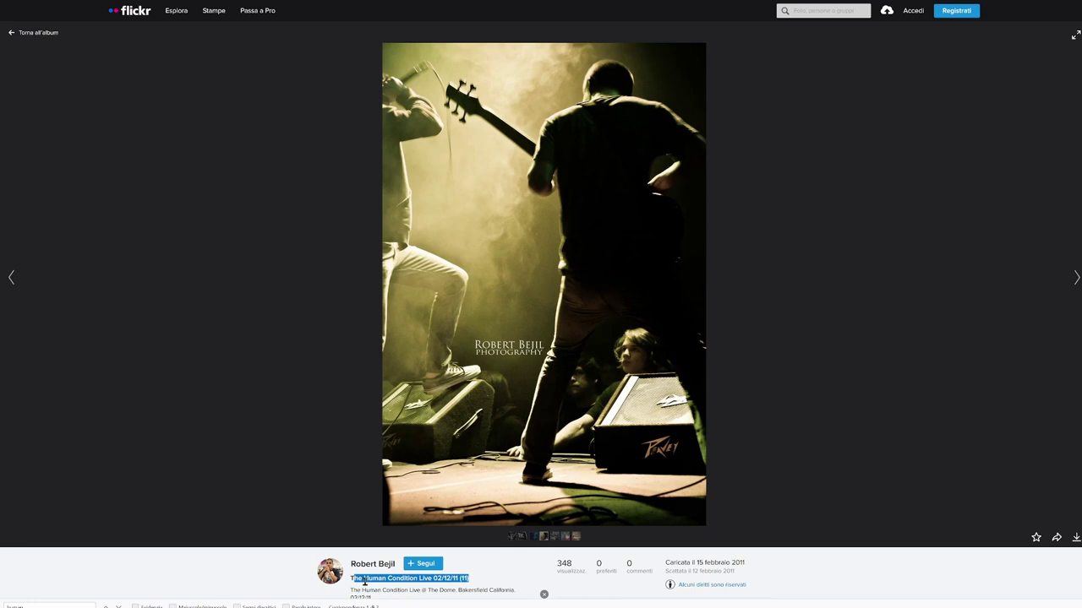
pyautogui.click(688, 587)
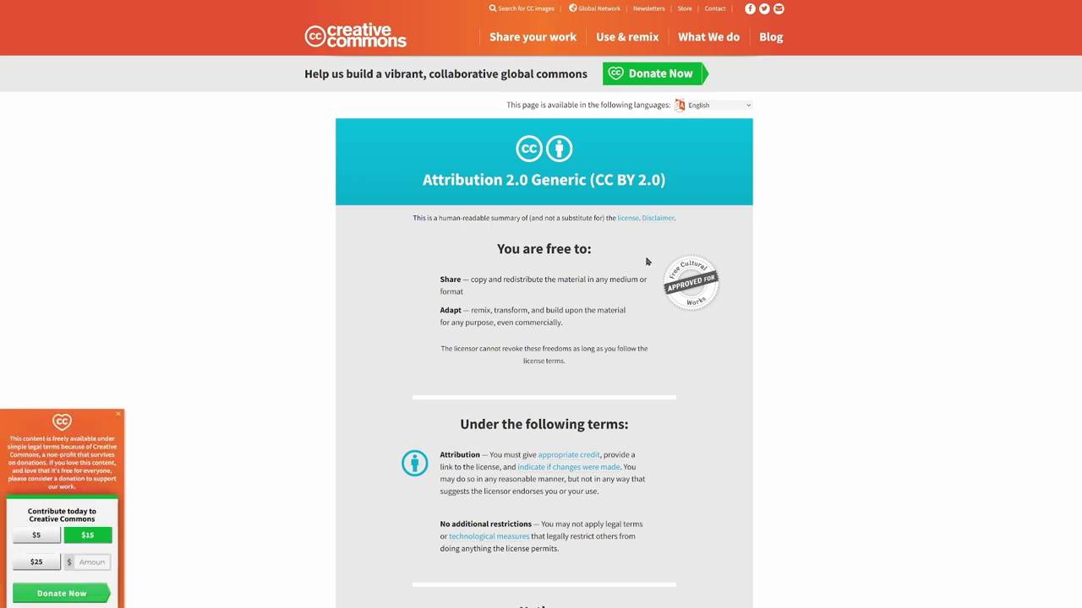
# Display the Creative Commons licence page in Italiano and highlight the words "anche commerciale" in the Modificare clause
pyautogui.click(745, 107)
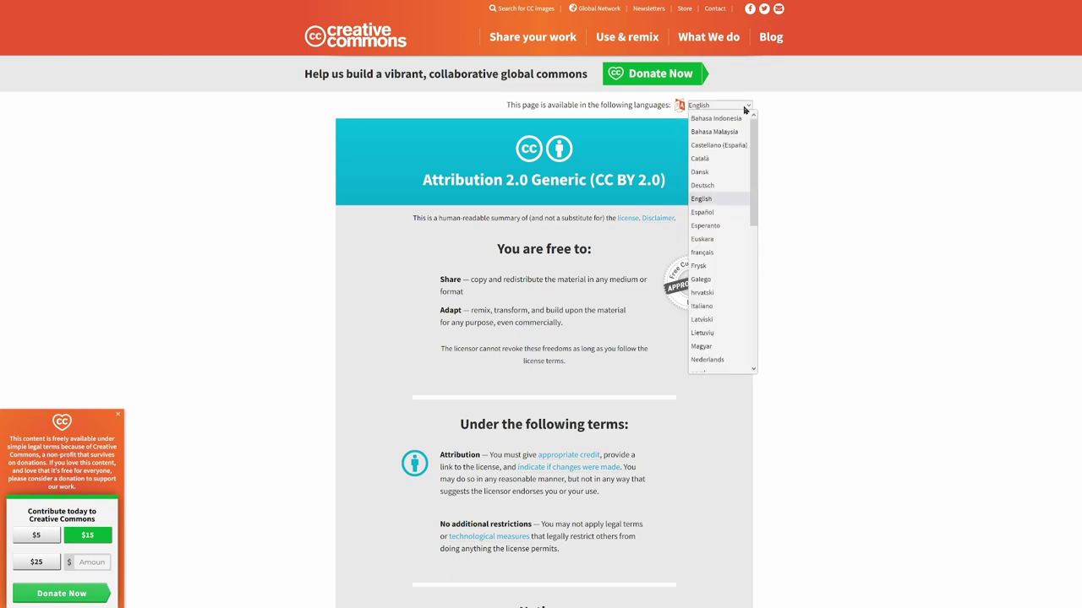
pyautogui.click(710, 308)
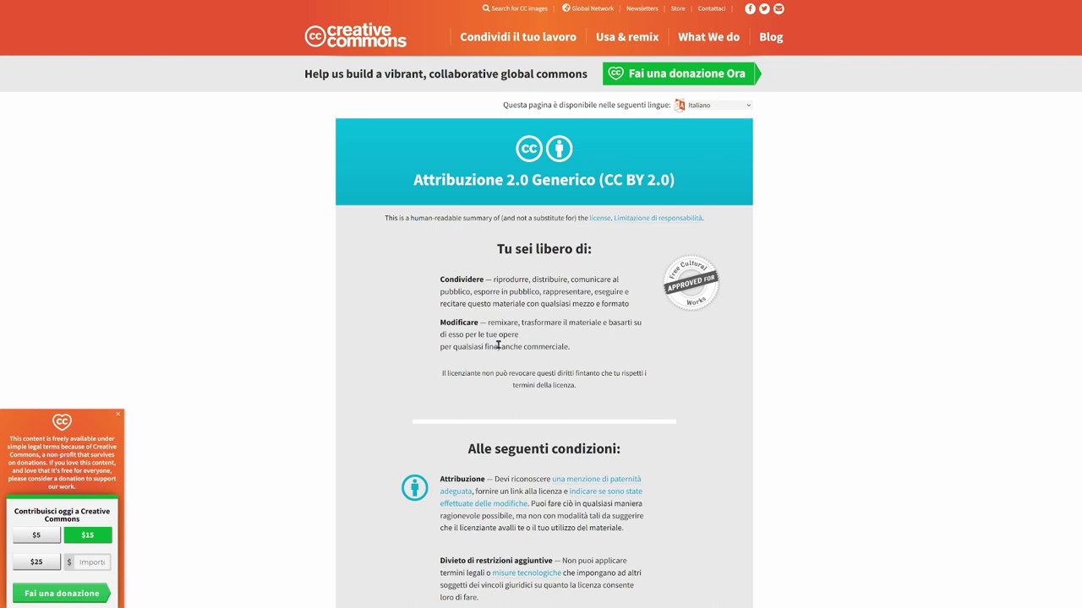
pyautogui.moveTo(500, 346); pyautogui.dragTo(574, 348)
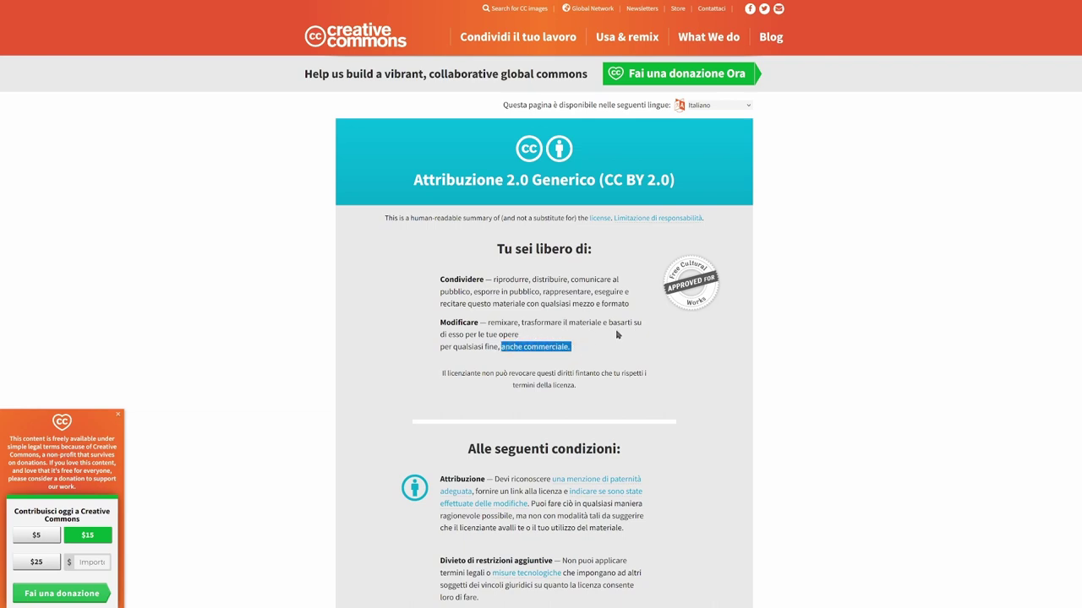
pyautogui.click(617, 336)
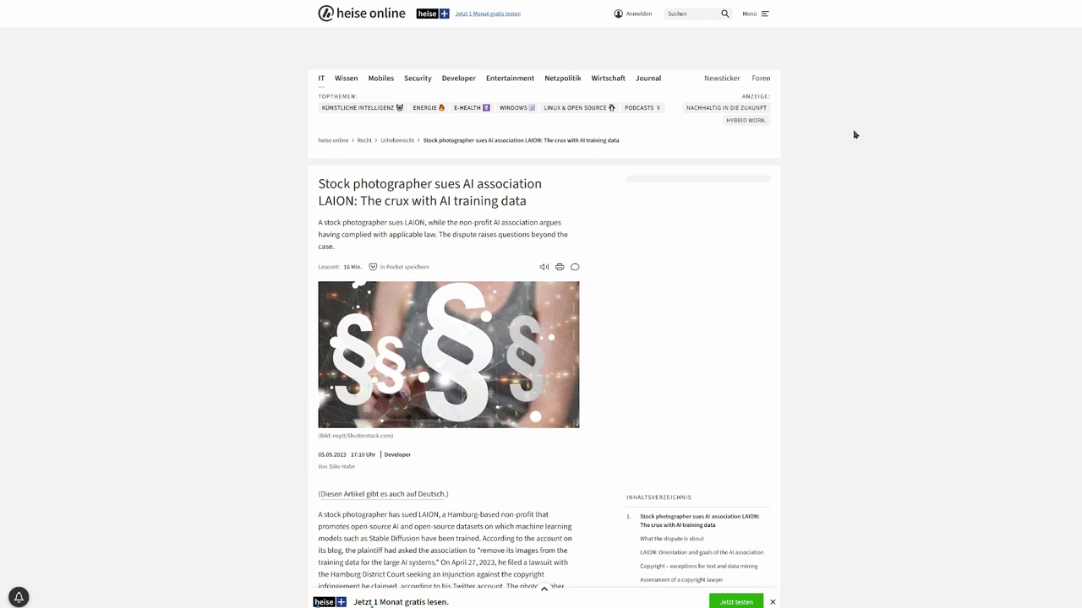
# Read the heise online and PetaPixel articles about the stock photographer's dispute with LAION
pyautogui.scroll(-1, 734, 181)
pyautogui.scroll(1, 734, 181)
pyautogui.scroll(-1, 735, 182)
pyautogui.doubleClick(345, 509)
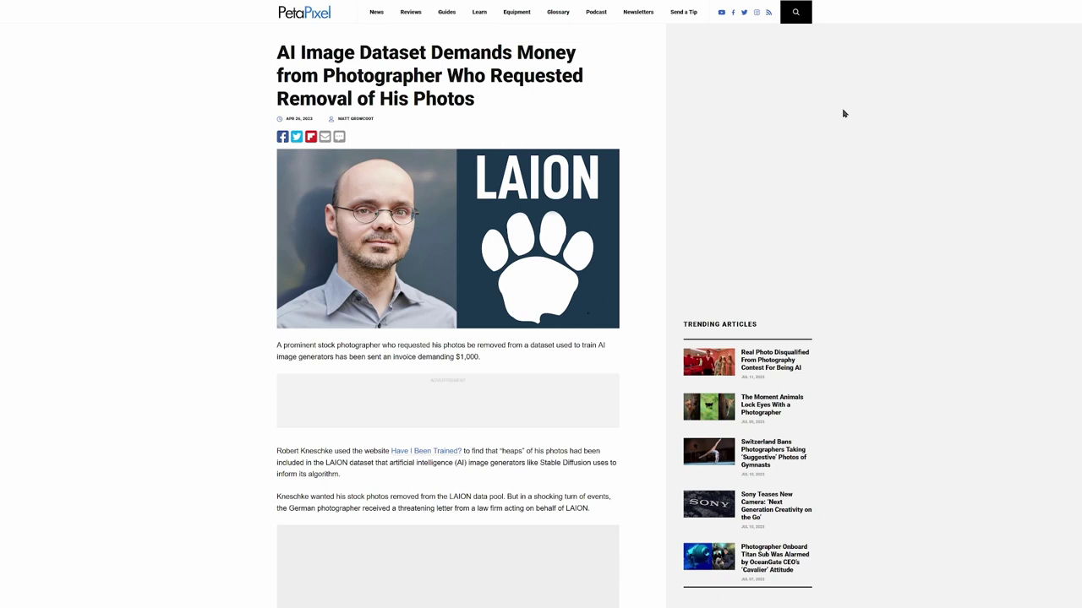
pyautogui.scroll(-5, 837, 133)
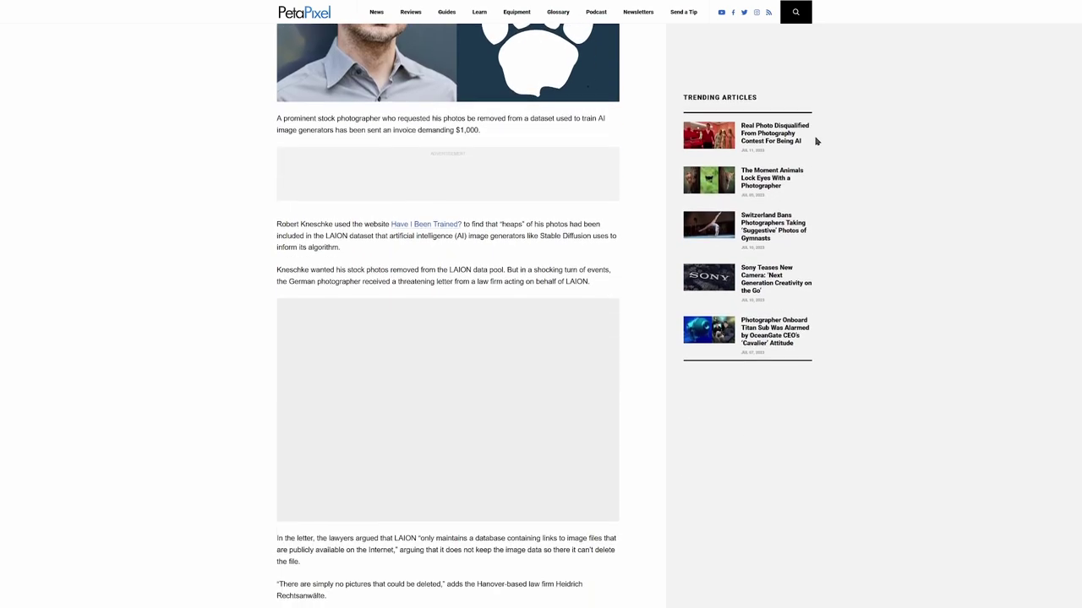
pyautogui.scroll(-1, 796, 122)
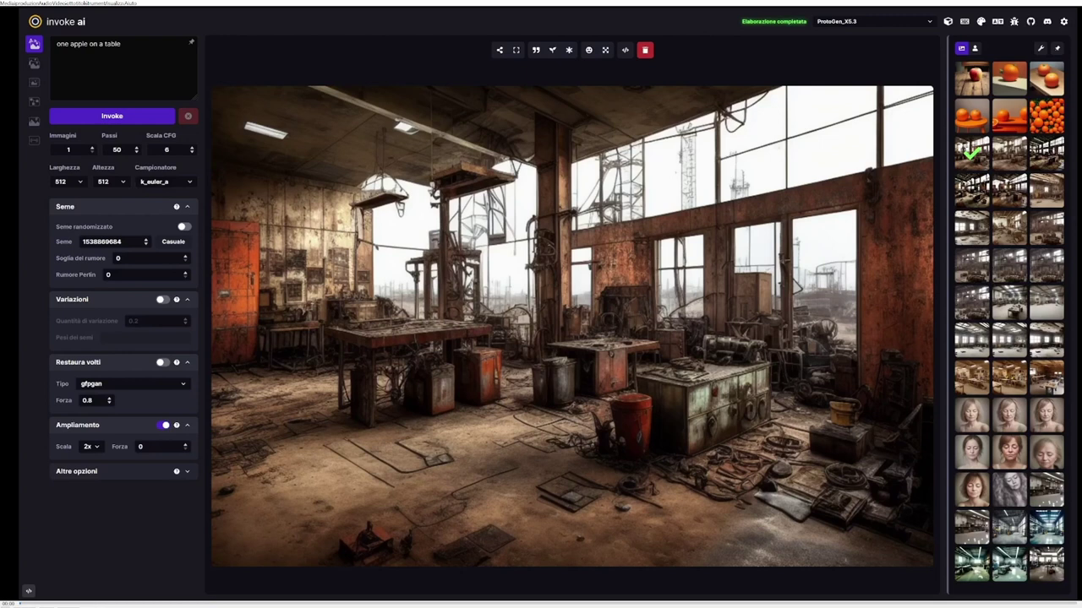
# Generate an image from the prompt "one apple on a table" in Invoke AI and go back over its generation playback
pyautogui.click(144, 121)
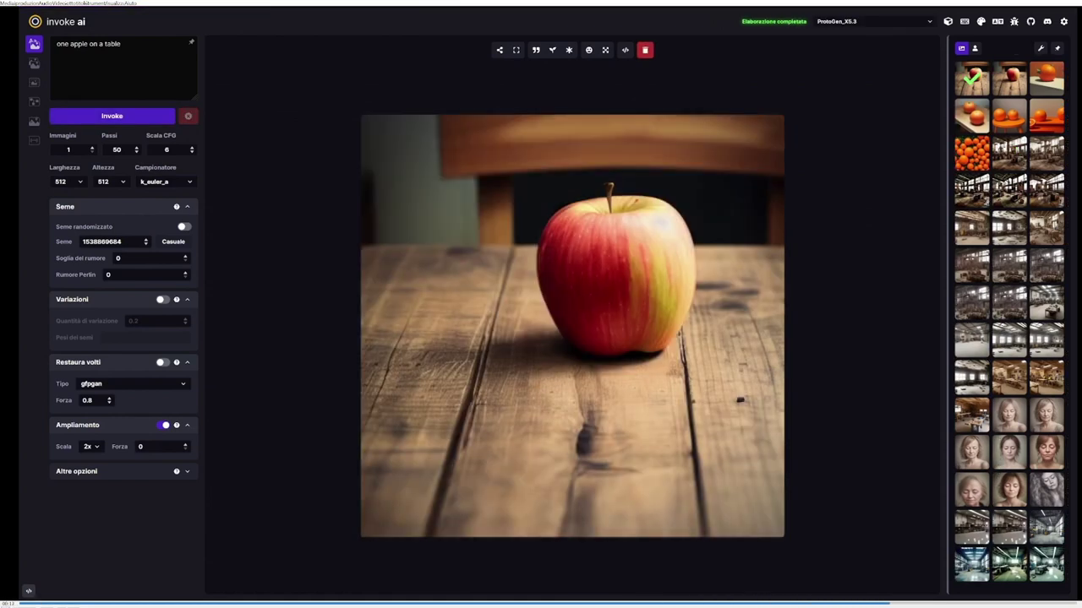
pyautogui.click(524, 605)
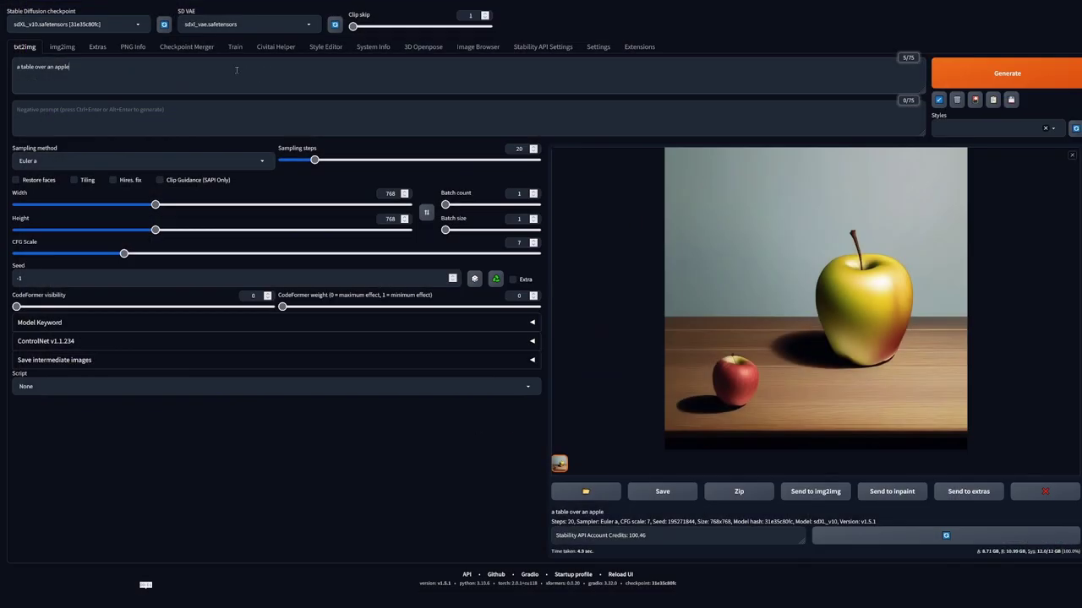
# In the Stable Diffusion web UI, clear the whole prompt "a table over an apple"
pyautogui.hotkey('ctrl', 'shift', 'Left')
pyautogui.hotkey('ctrl', 'shift', 'Left')
pyautogui.hotkey('ctrl', 'shift', 'Left')
pyautogui.hotkey('ctrl', 'shift', 'Left')
pyautogui.hotkey('ctrl', 'shift', 'Left')
pyautogui.press('BackSpace')
# Try a row of "a" letters as the prompt and replace it with "bbbb"
pyautogui.write('a')
pyautogui.write('aa')
pyautogui.press('BackSpace')
pyautogui.press('BackSpace')
pyautogui.press('BackSpace')
pyautogui.press('BackSpace')
pyautogui.press('BackSpace')
pyautogui.press('BackSpace')
pyautogui.write('bbbb')
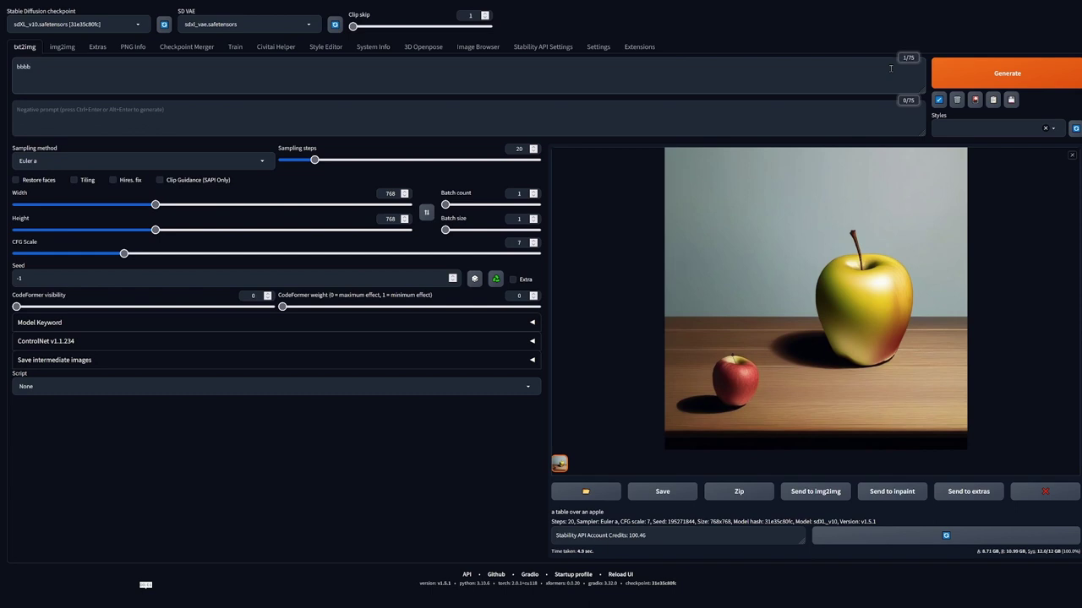